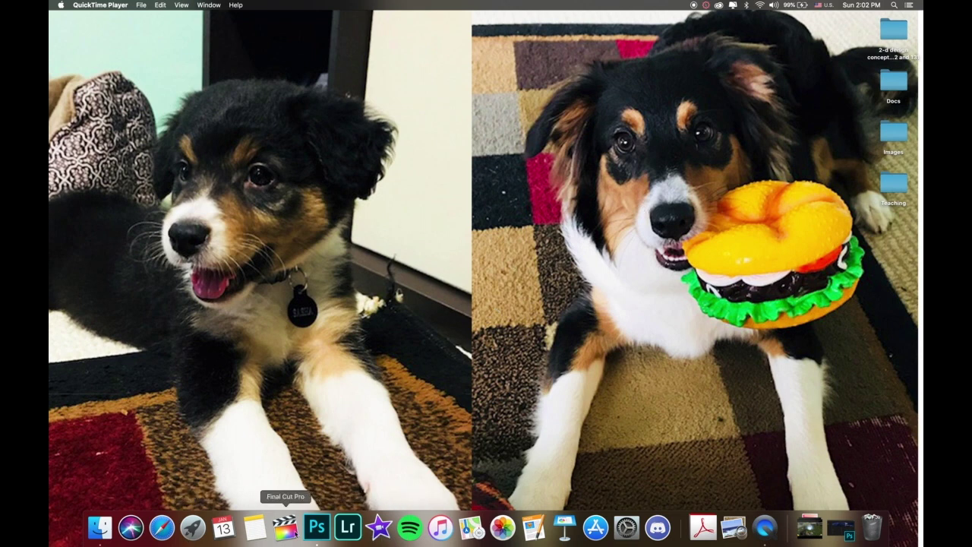
Browse the Applications folder in Finder and launch Photoshop CC 2019 from the Dock
left_click(95, 529)
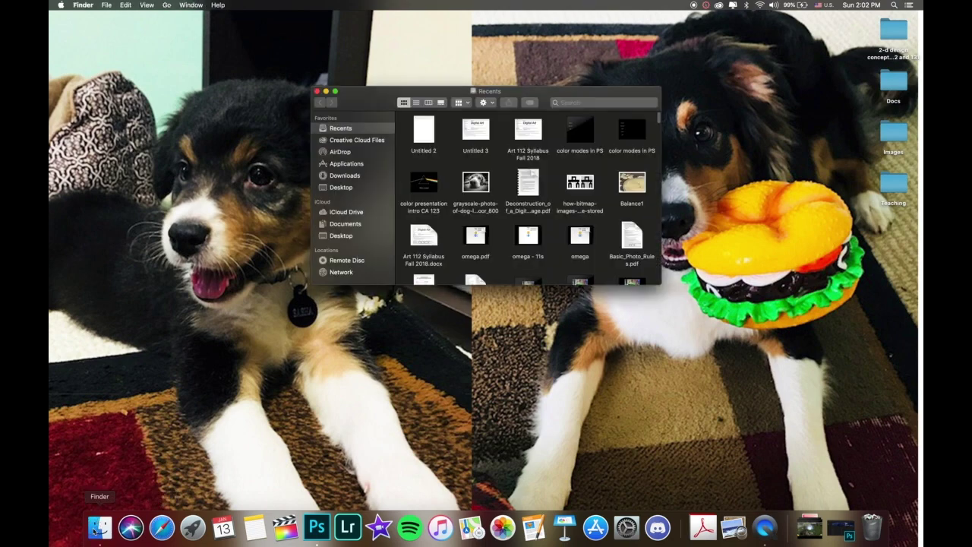
left_click(347, 164)
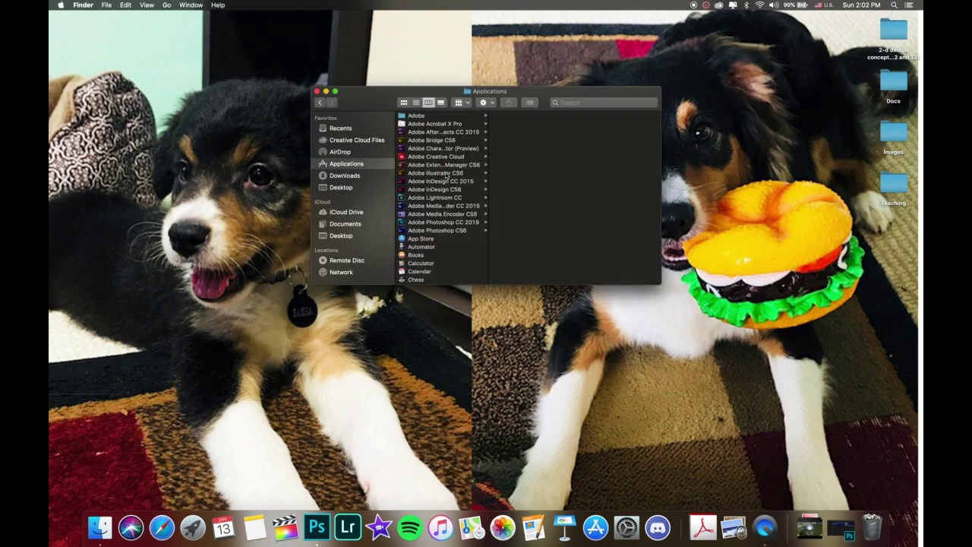
scroll(446, 175, "down", 2)
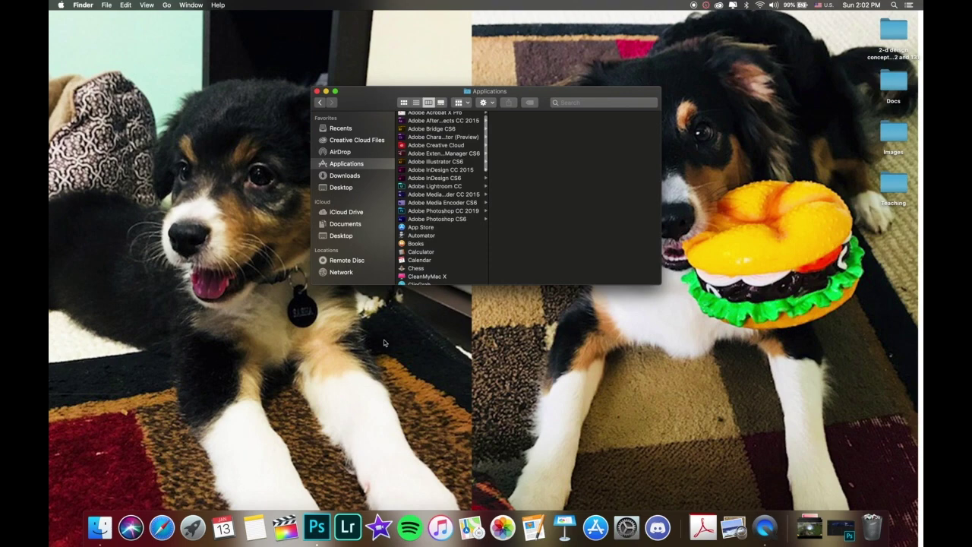
left_click(317, 526)
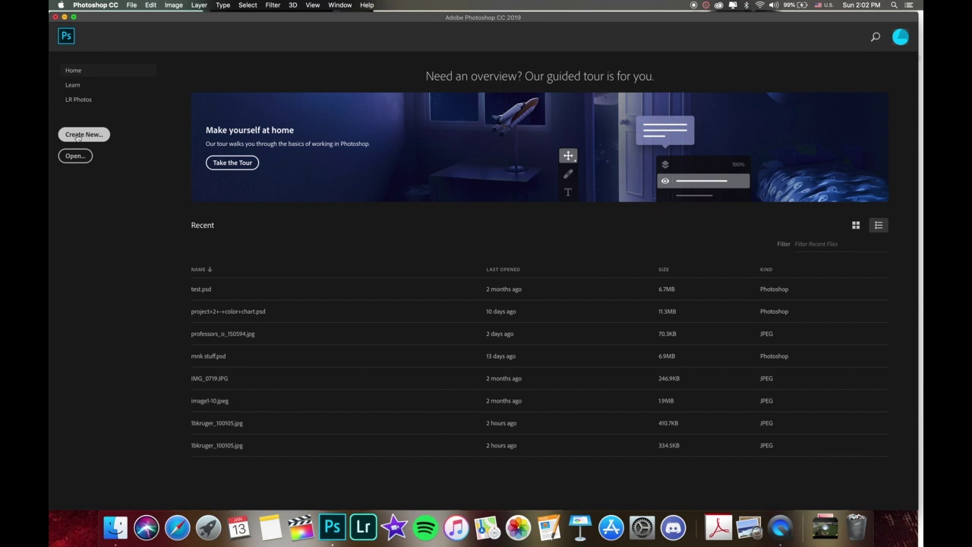
Start a new document and keep Inches as its width unit in the New Document dialog
left_click(76, 137)
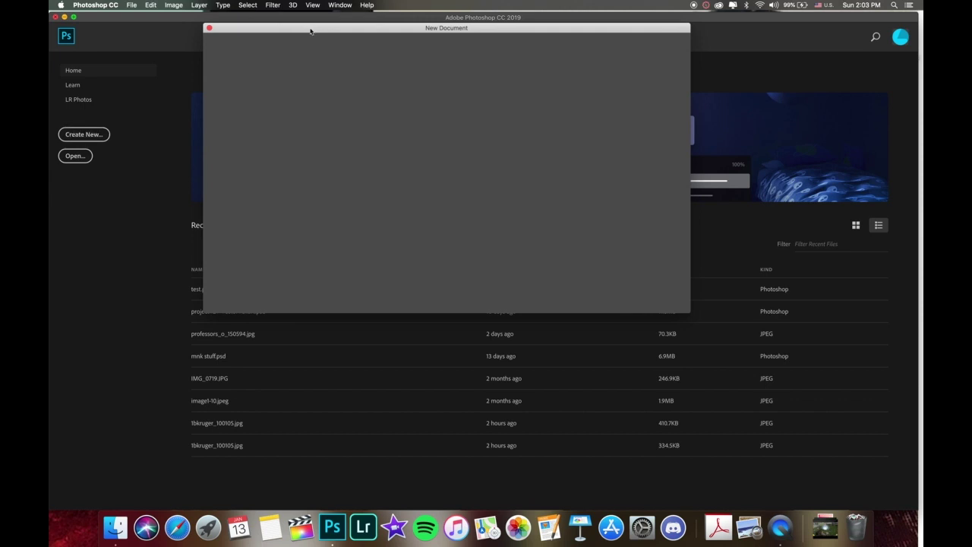
left_click_drag(311, 30, 310, 43)
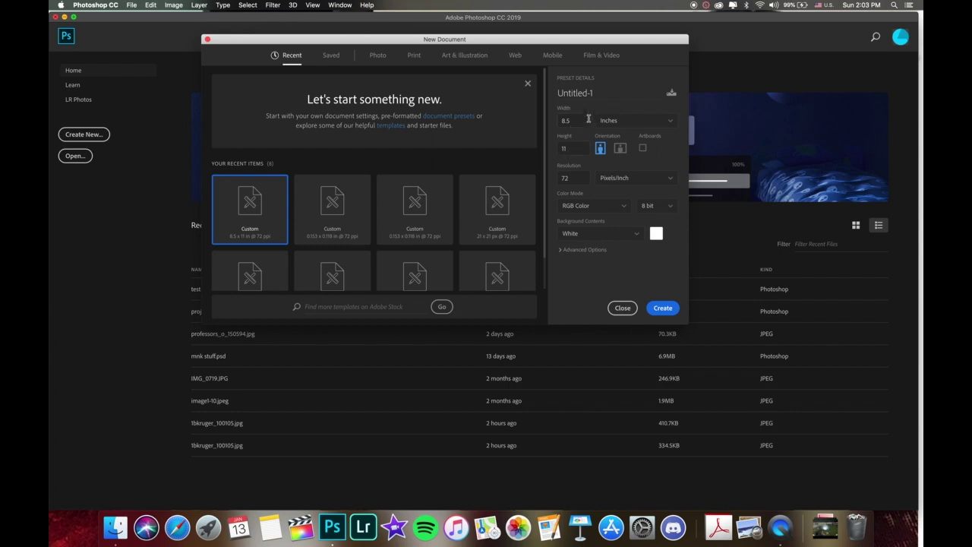
left_click(671, 121)
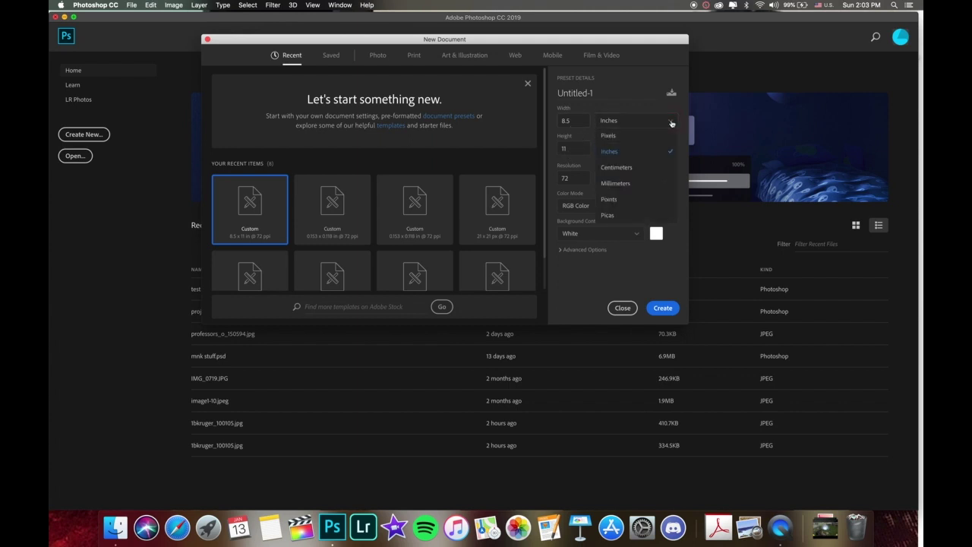
left_click(616, 151)
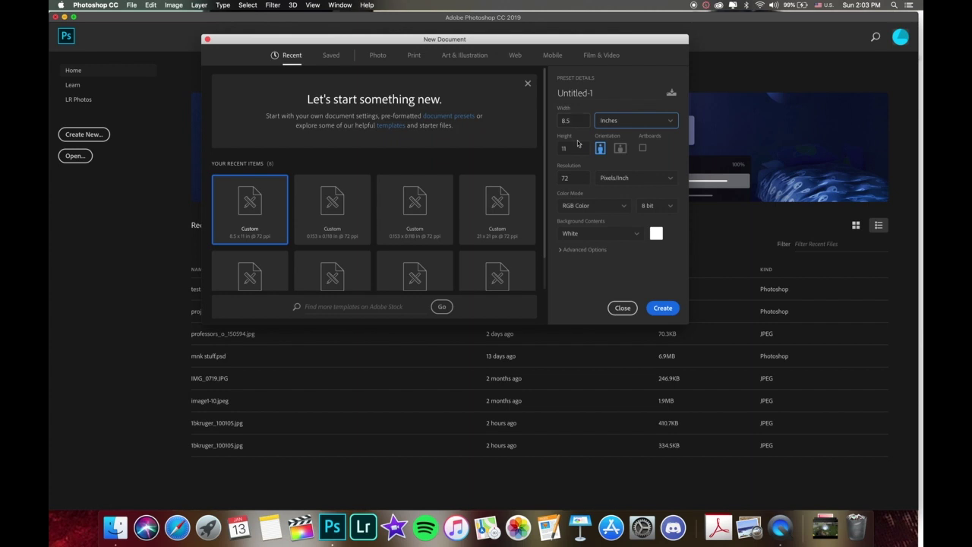
Make the document landscape at 11 × 8.5 inches, keeping the resolution in Pixels/Inch
left_click(620, 148)
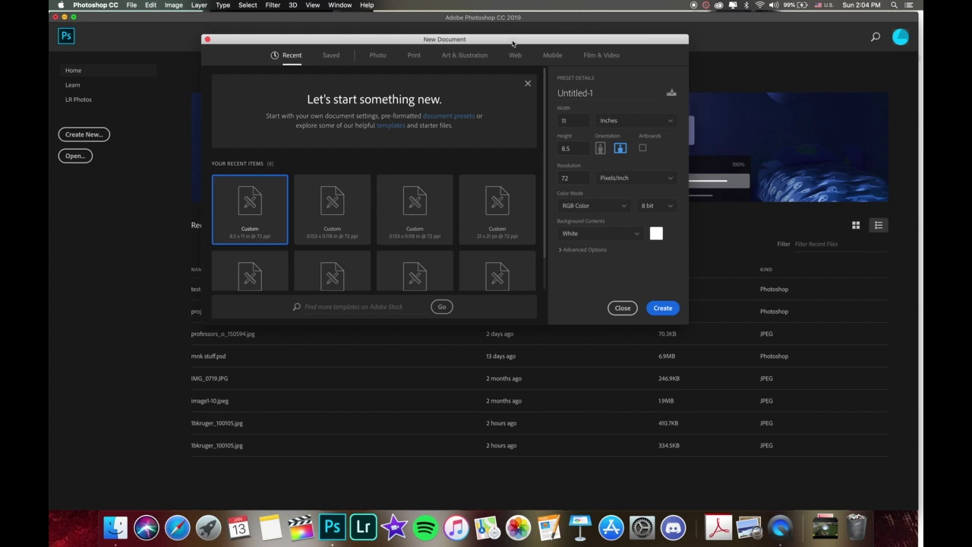
mouse_move(513, 43)
left_mouse_down()
mouse_move(592, 58)
mouse_move(486, 22)
mouse_move(525, 33)
left_mouse_up()
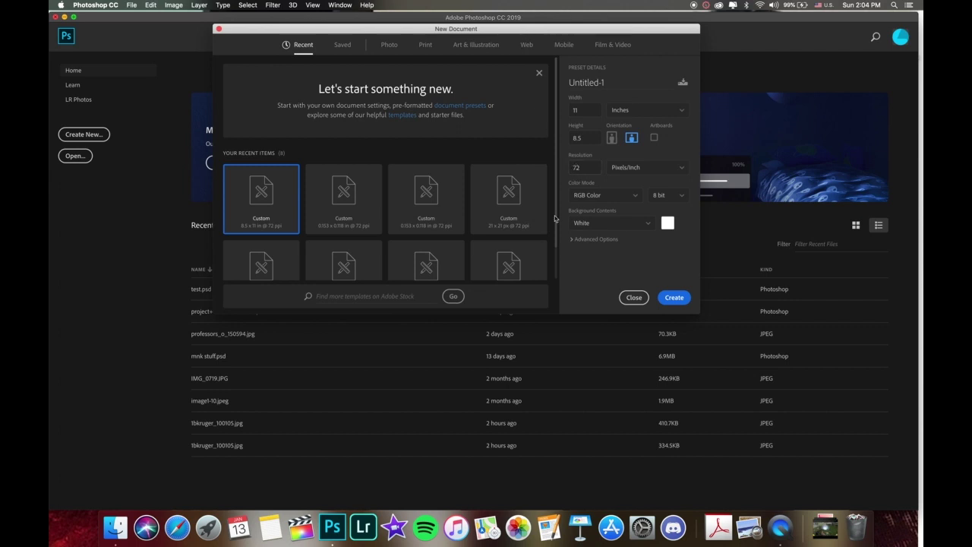
left_click(683, 169)
left_click(684, 170)
left_click(635, 198)
left_click(686, 199)
left_click(673, 211)
Create the blank 11 × 8.5-inch landscape document and zoom the canvas to 200%
left_click(675, 298)
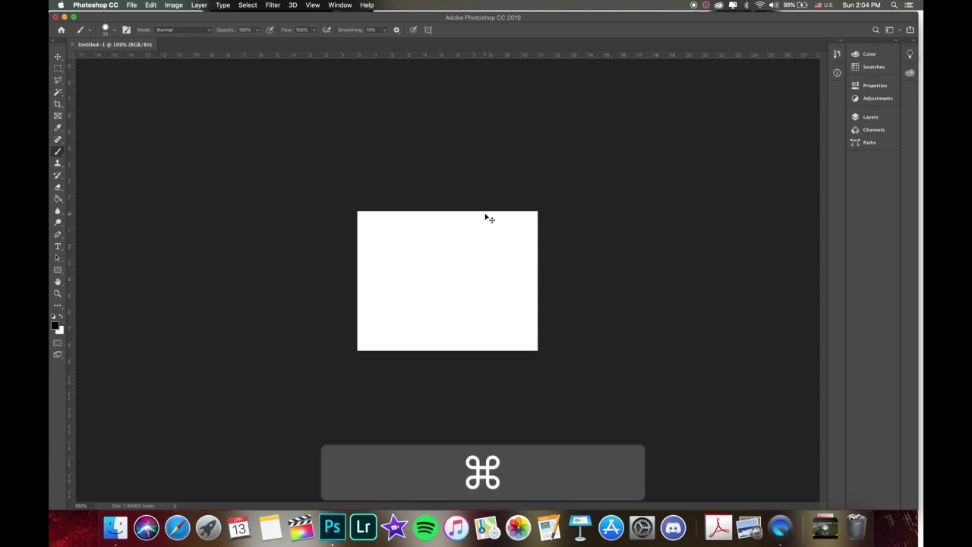
key("super+equal")
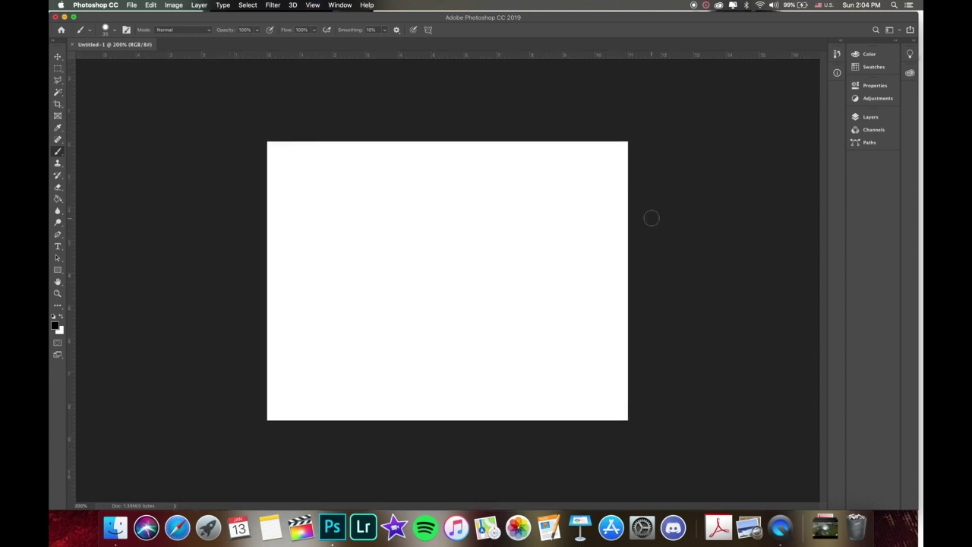
key("super+minus")
key("super+equal")
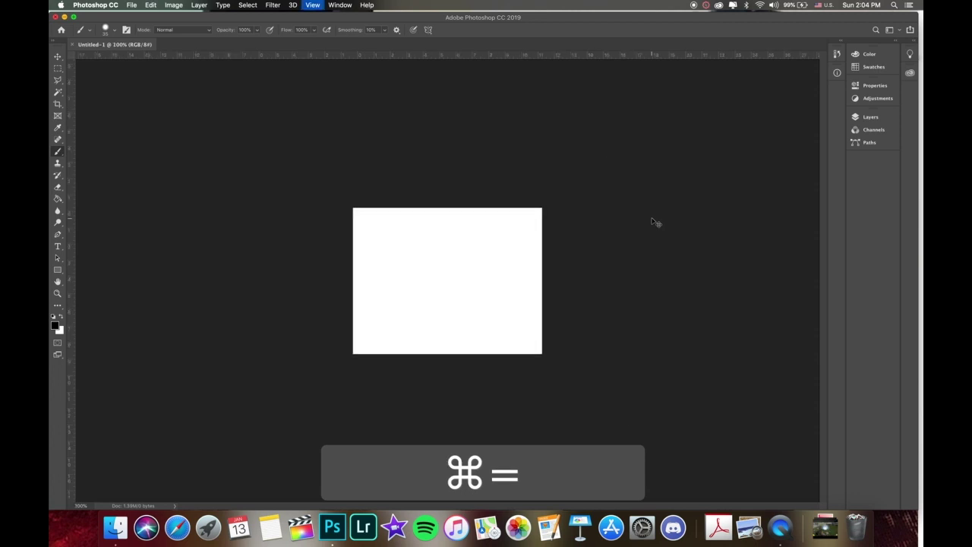
key("super")
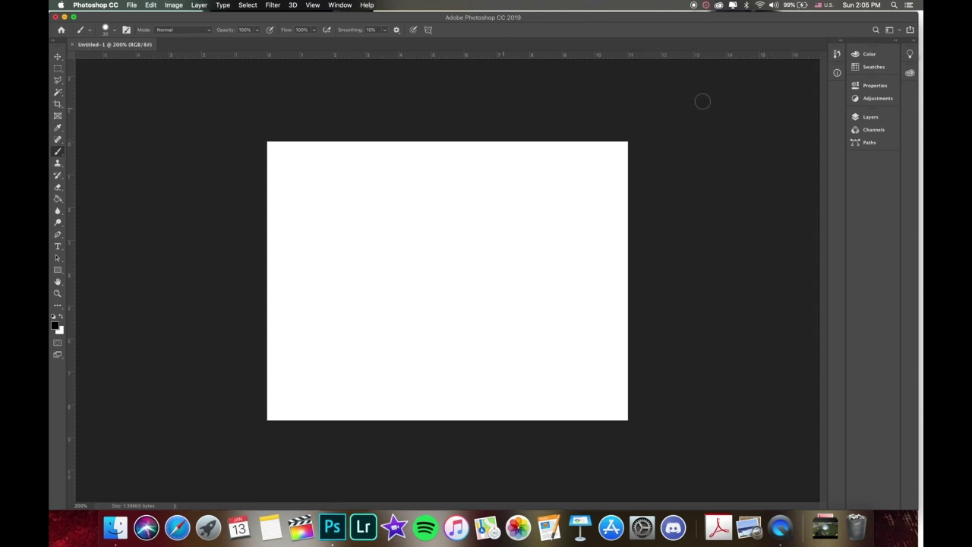
Switch to the Photography workspace, then return to the Essentials workspace
left_click(893, 31)
left_click(832, 31)
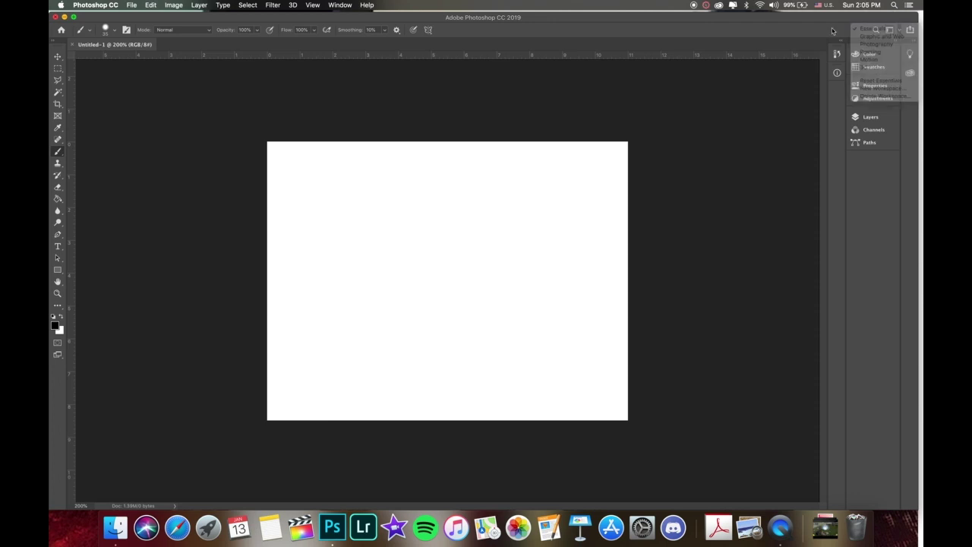
left_click(890, 30)
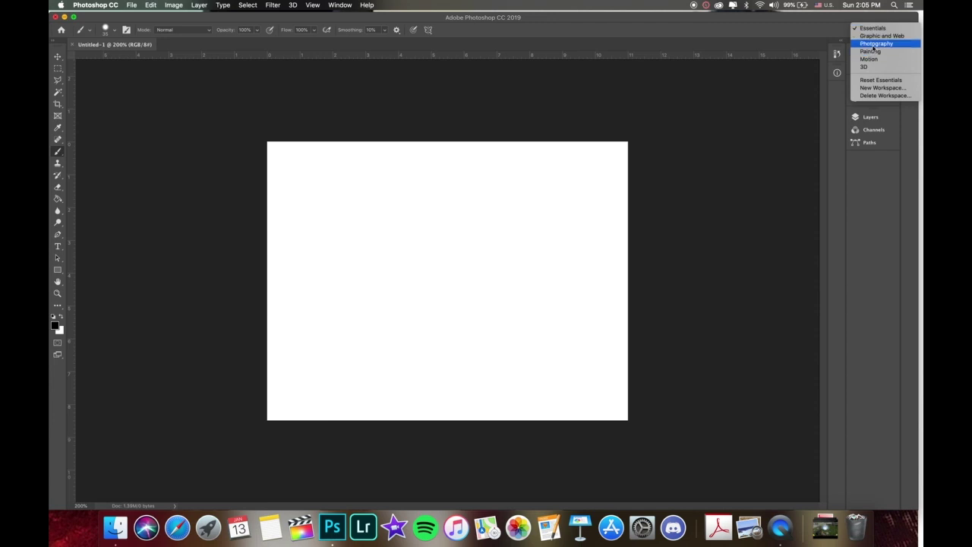
left_click(871, 45)
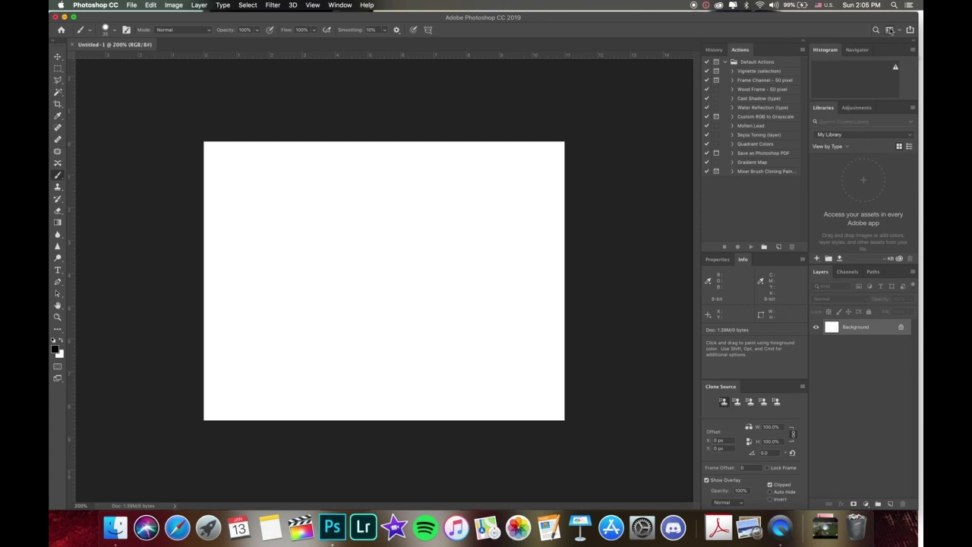
left_click(889, 30)
left_click(870, 28)
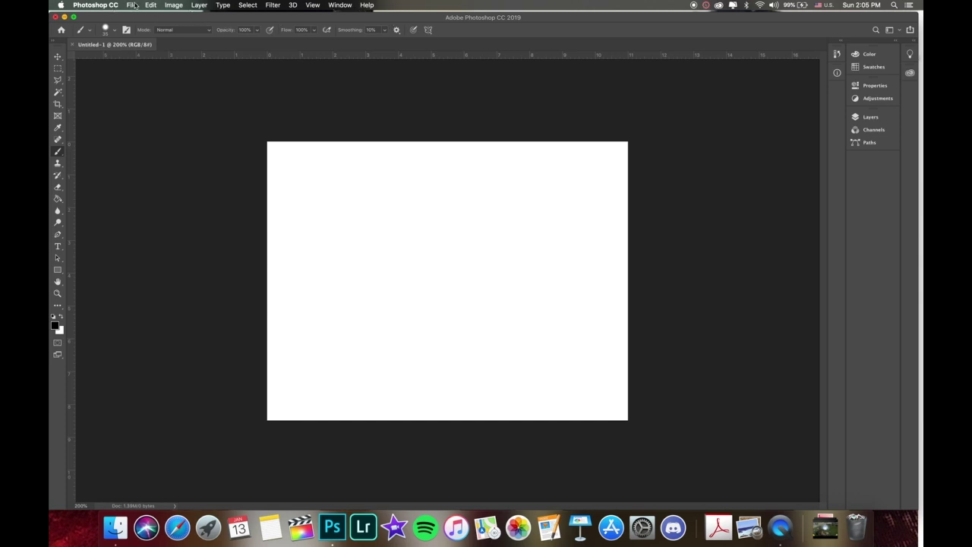
Browse the Photoshop CC menu and its Preferences, then the File and Image menus
left_click(108, 6)
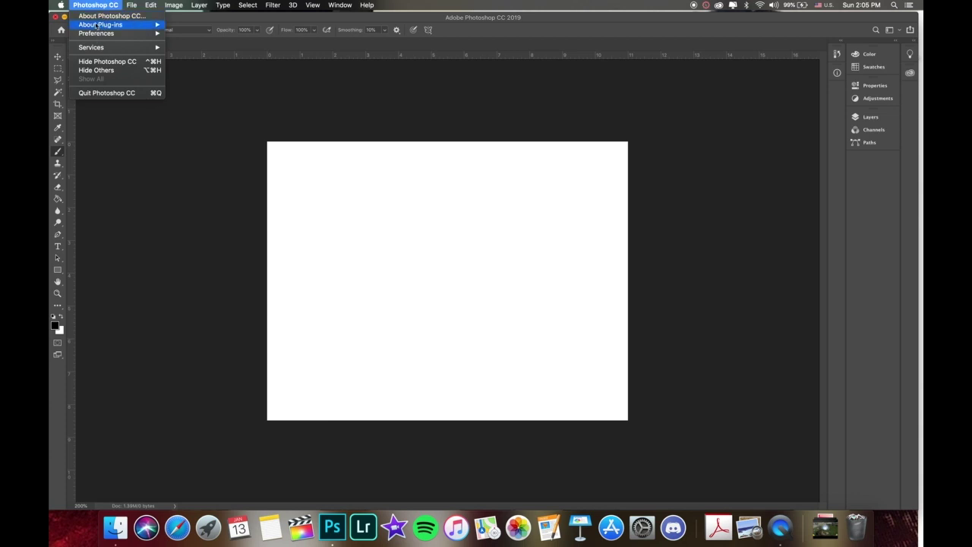
mouse_move(97, 34)
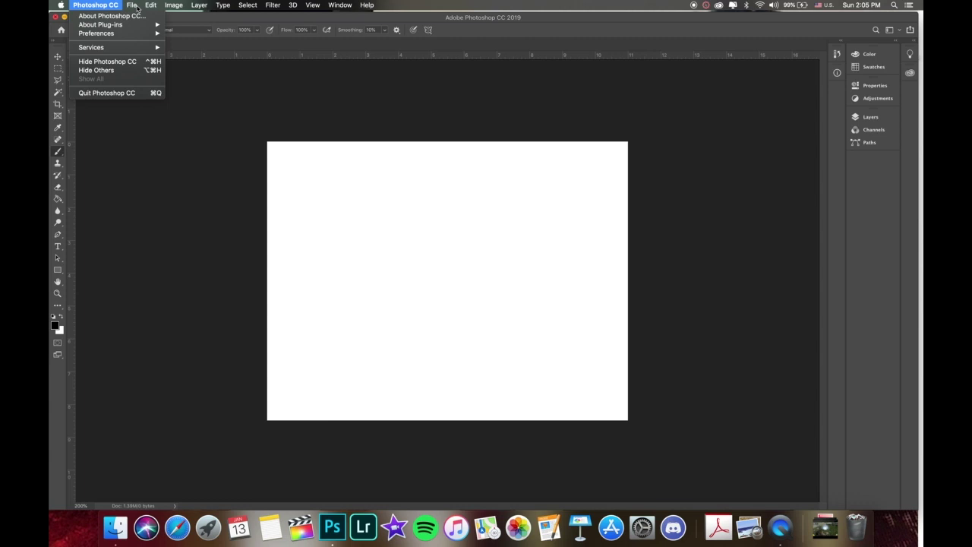
mouse_move(136, 6)
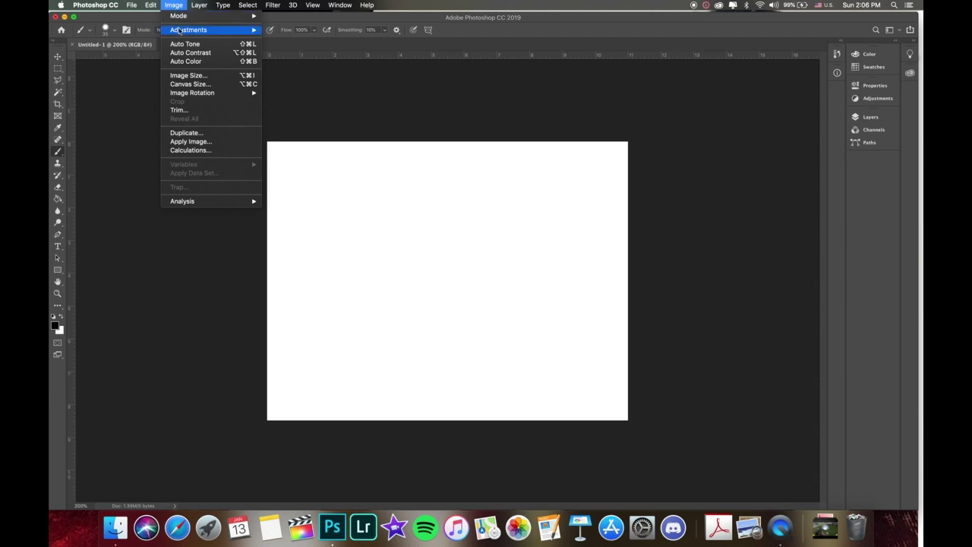
Look through Image > Adjustments and the Layer, Type, Select and Filter menus
mouse_move(179, 30)
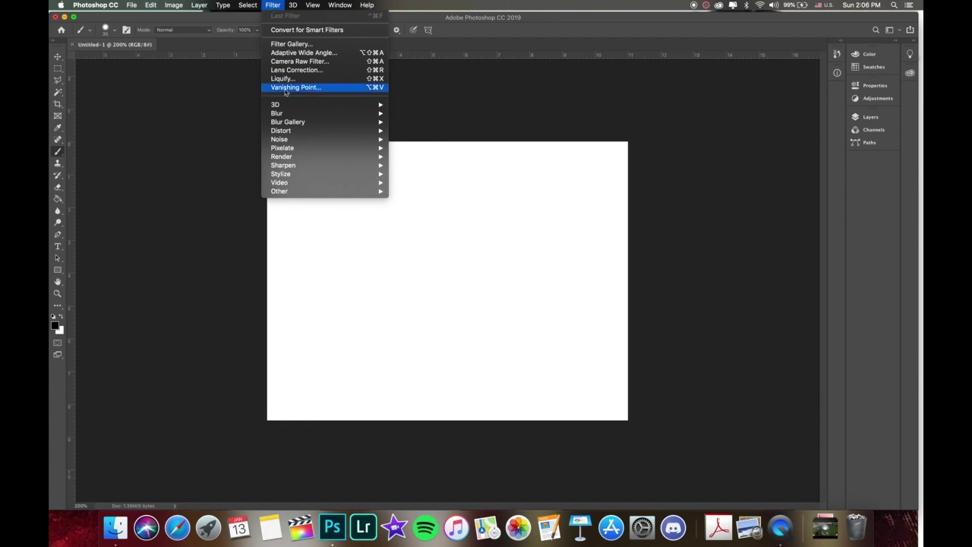
Open the History panel from the Window menu and collapse it into the dock
mouse_move(301, 136)
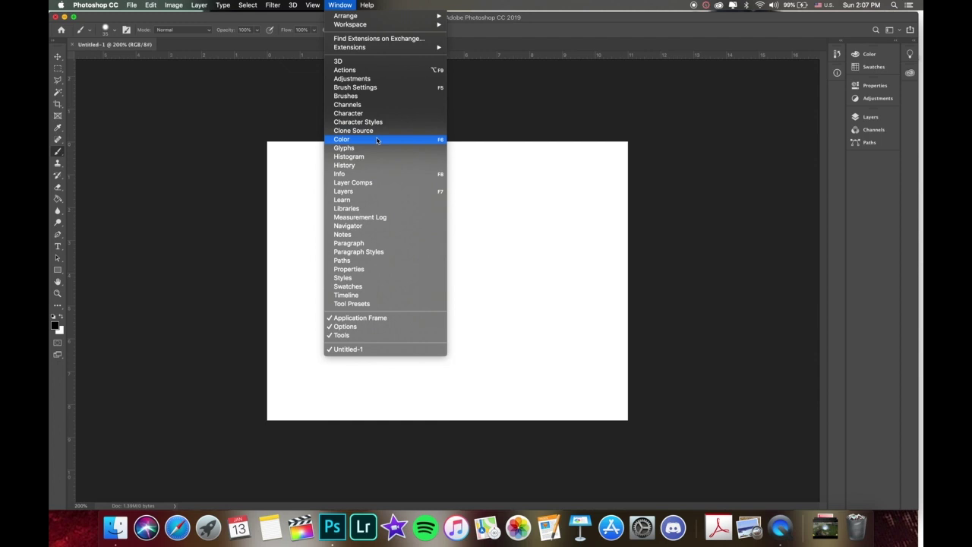
left_click(364, 165)
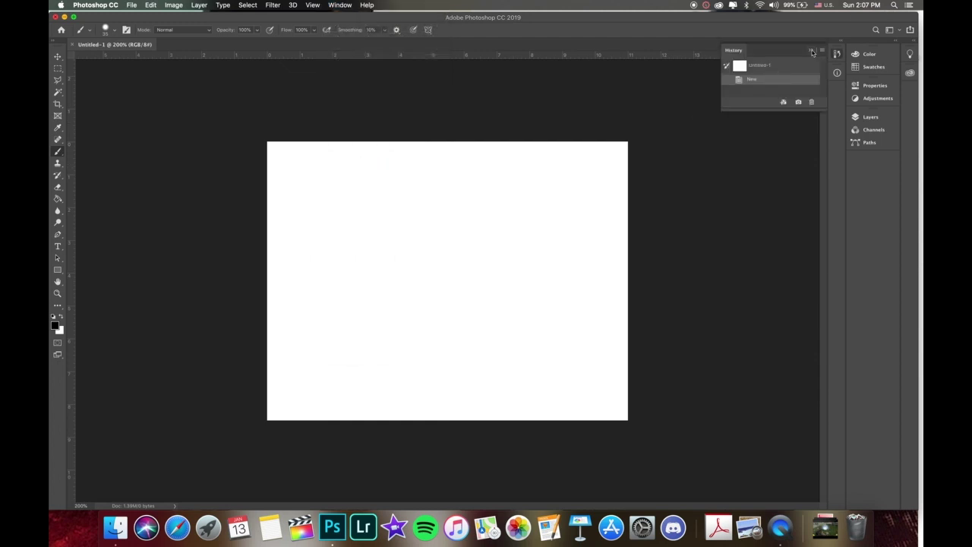
left_click(812, 53)
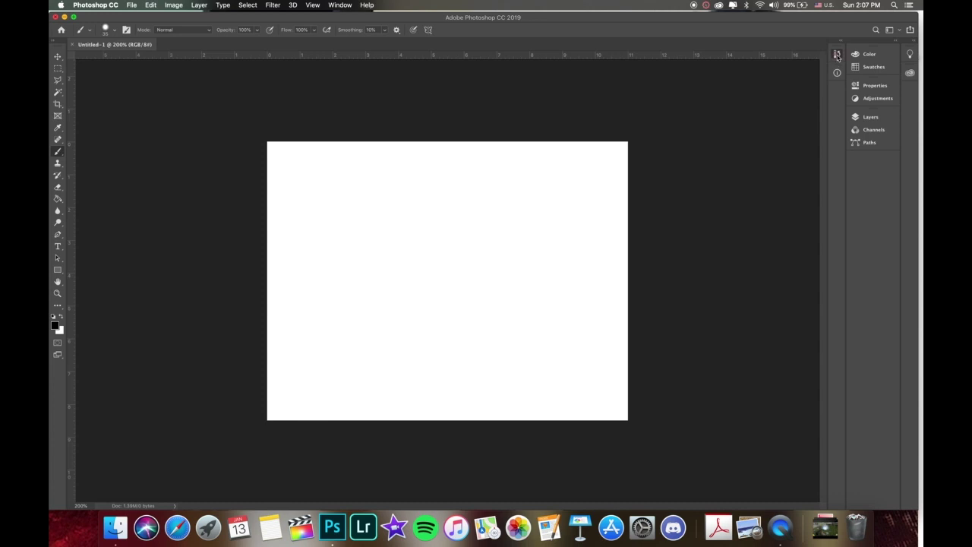
left_click(837, 55)
left_click(837, 55)
Browse Window > Arrange and Workspace, open Layers and Channels, then collapse them into the dock
left_click(340, 5)
mouse_move(357, 15)
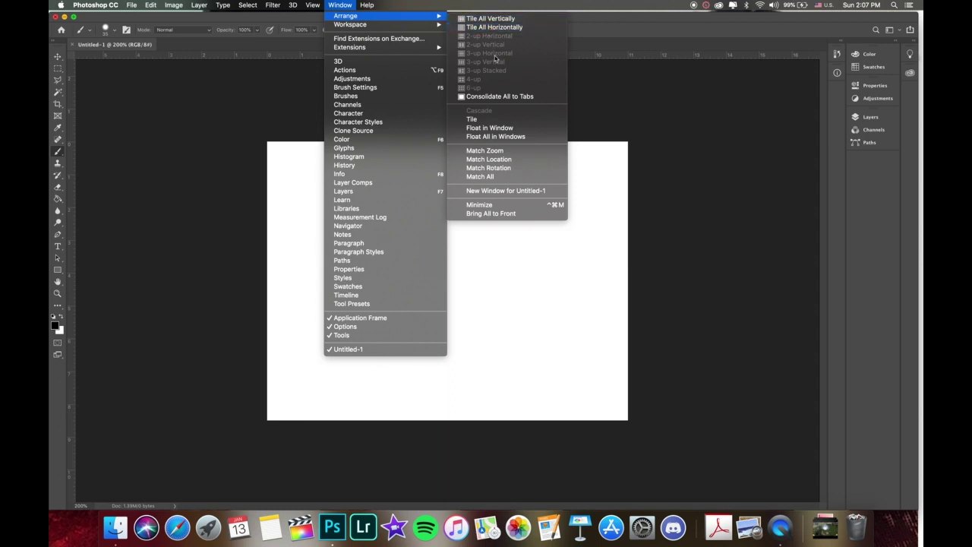
mouse_move(388, 28)
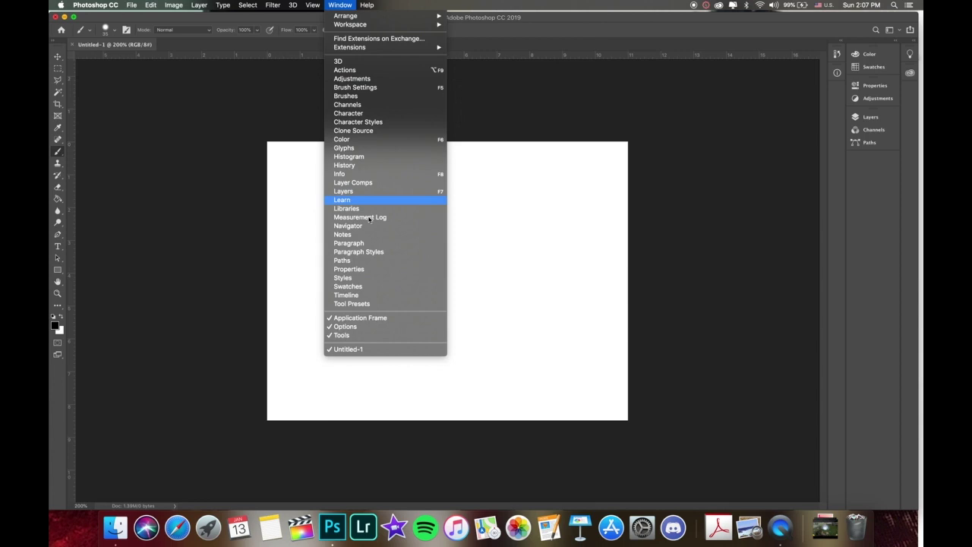
left_click(346, 191)
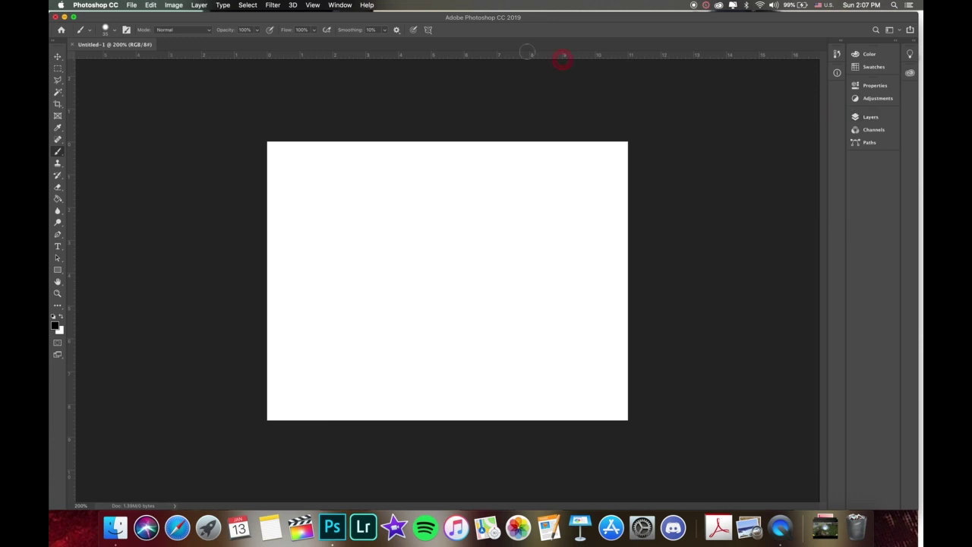
left_click(831, 114)
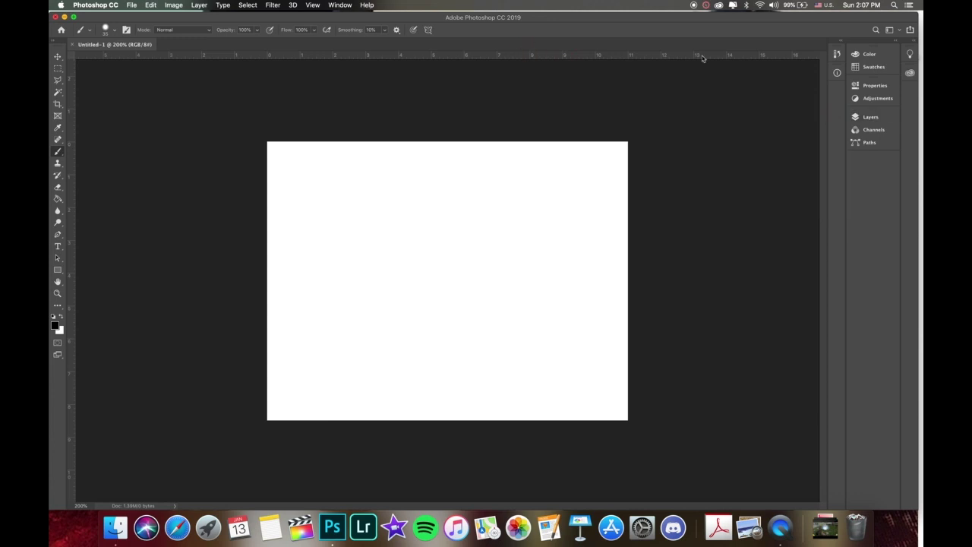
left_click(872, 119)
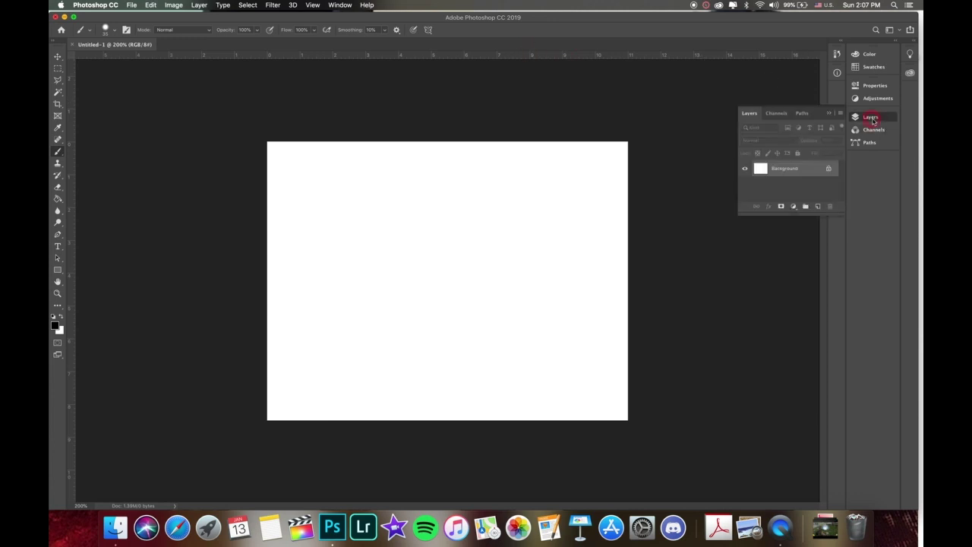
left_click(831, 114)
left_click(871, 130)
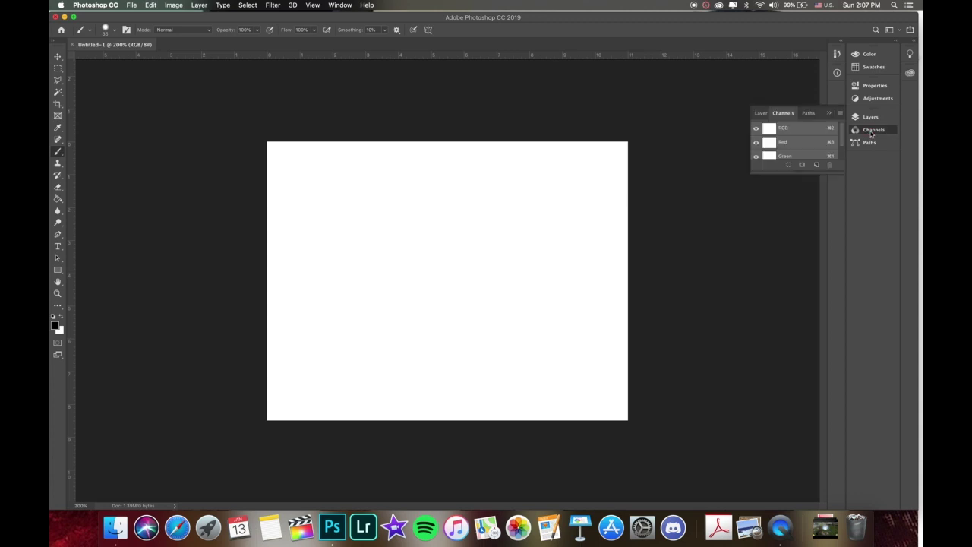
left_click(830, 114)
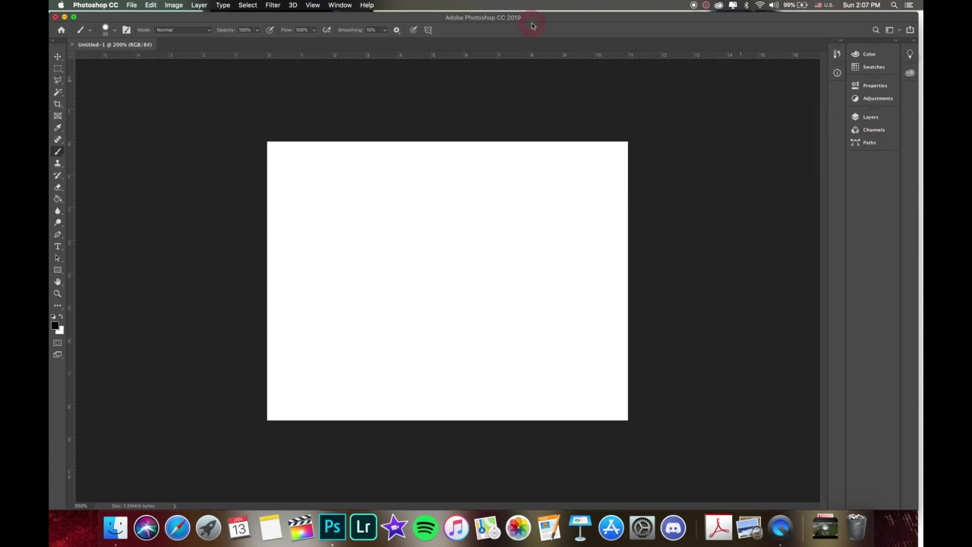
Close the Help menu, float the Tools panel, then dock it back at the left edge
left_click(367, 5)
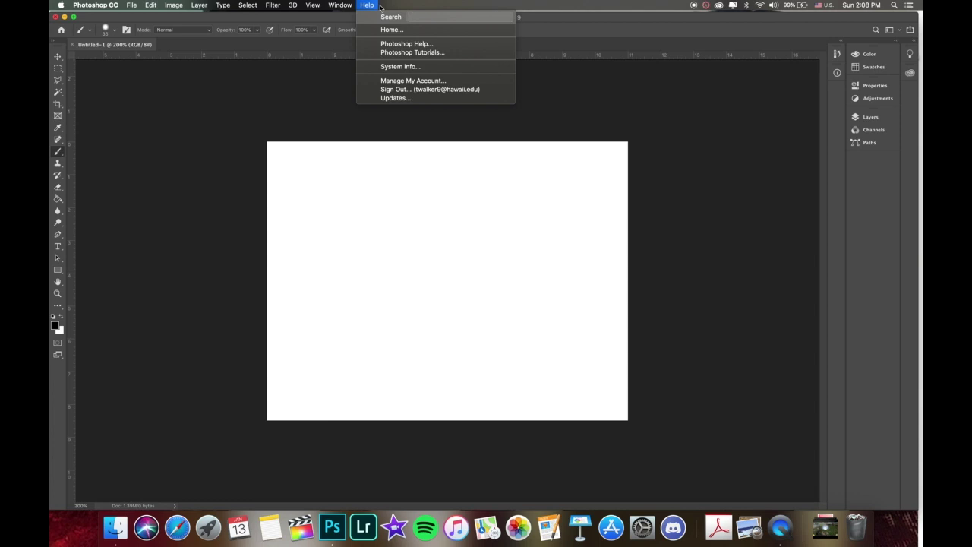
left_click(374, 5)
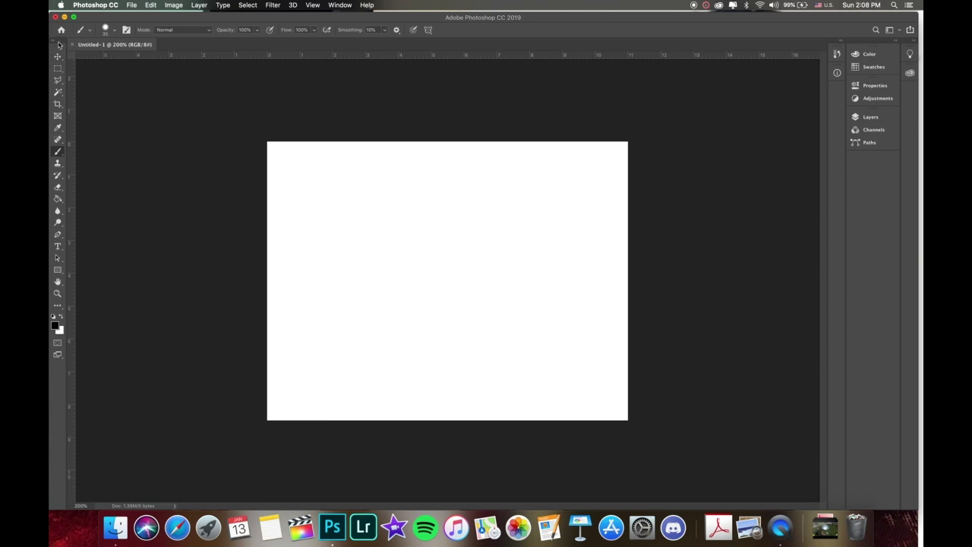
left_click_drag(60, 44, 197, 120)
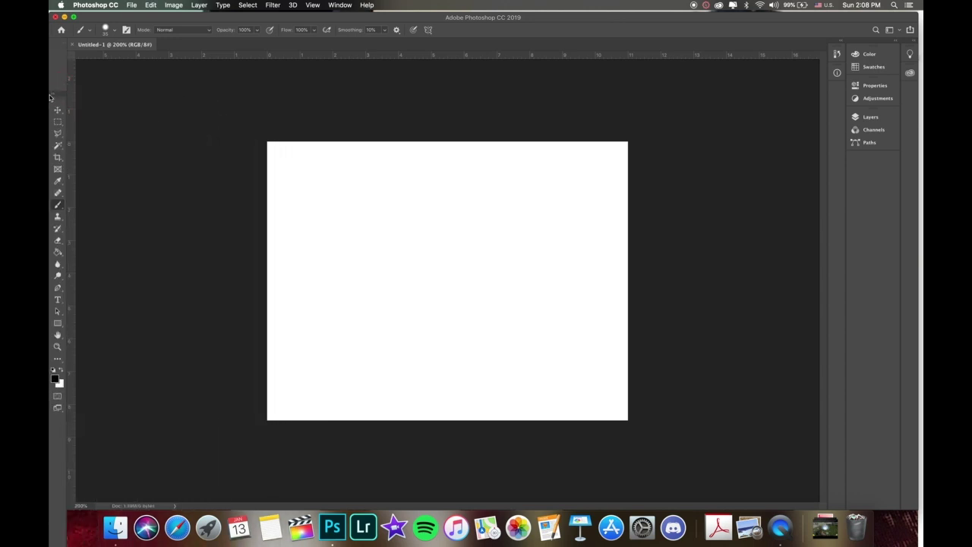
left_click_drag(50, 97, 55, 49)
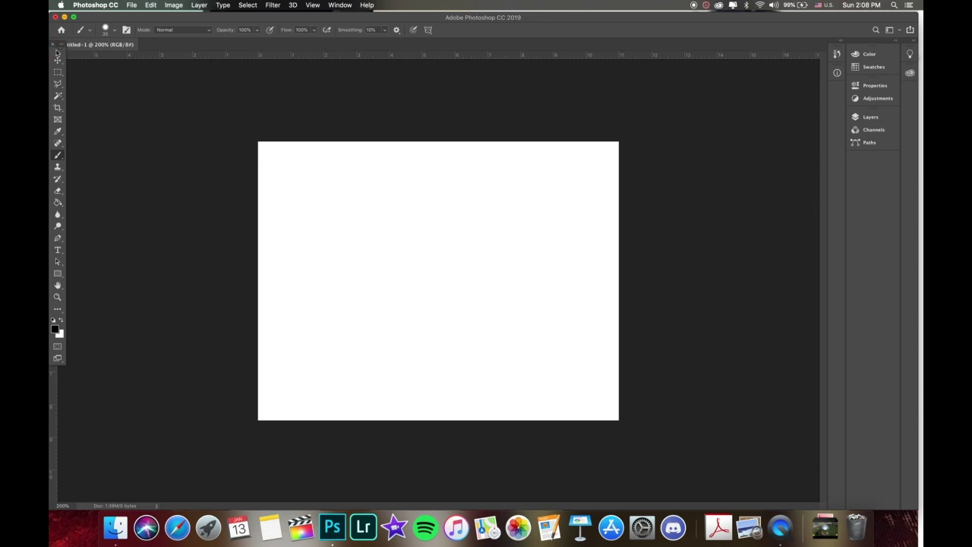
left_click_drag(51, 49, 50, 73)
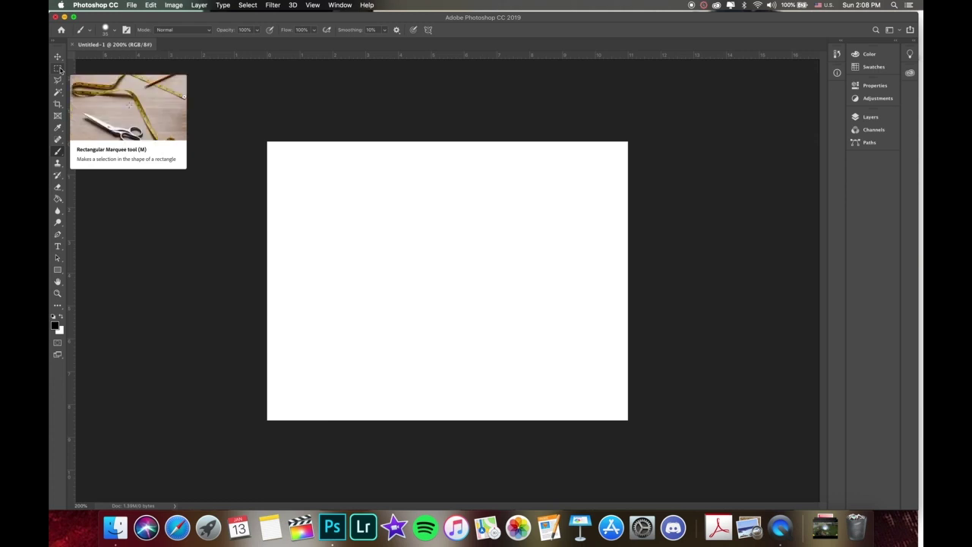
Select the Rectangular Marquee, then show the Brush flyout with Pencil, Color Replacement and Mixer Brush
key("m")
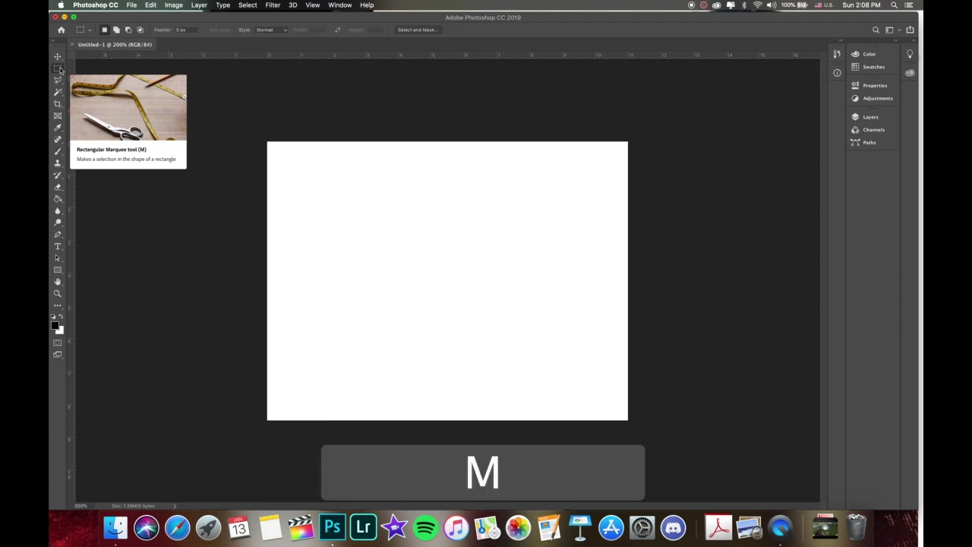
left_click(61, 155)
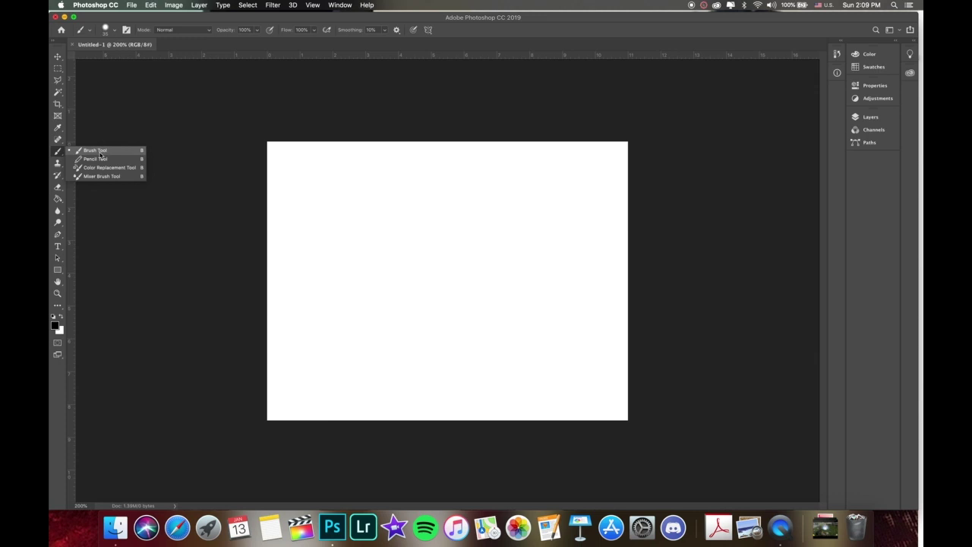
Keep the Brush, try the Spot Healing Brush and Frame tools, then return to the Brush
left_click(97, 151)
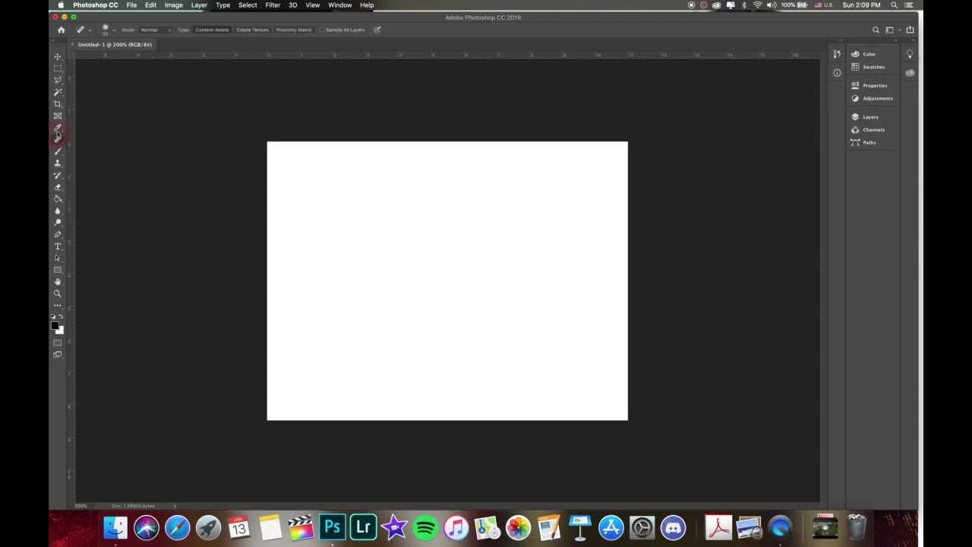
left_click(58, 128)
left_click(57, 116)
left_click(58, 151)
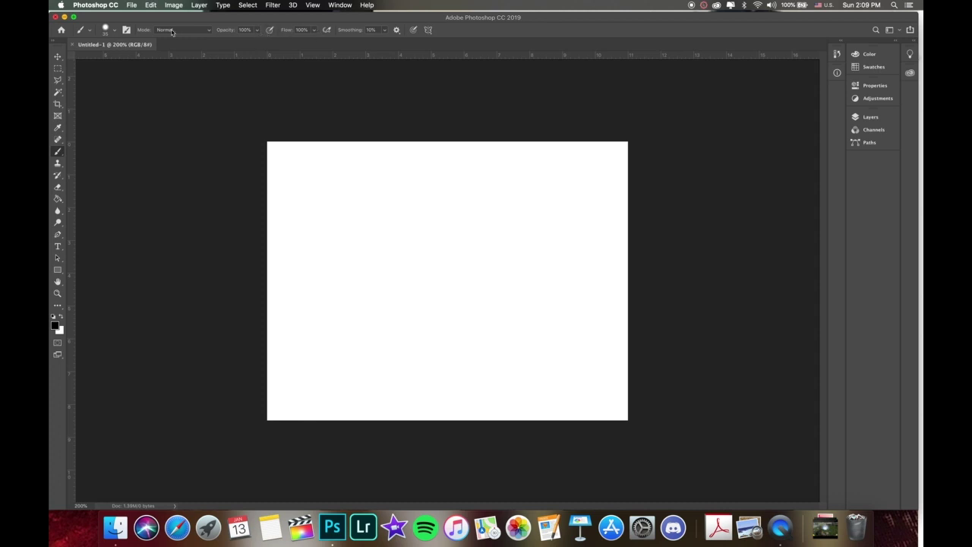
Use Reset All Tools from the Tool Preset picker's gear menu to restore tool defaults
left_click(116, 32)
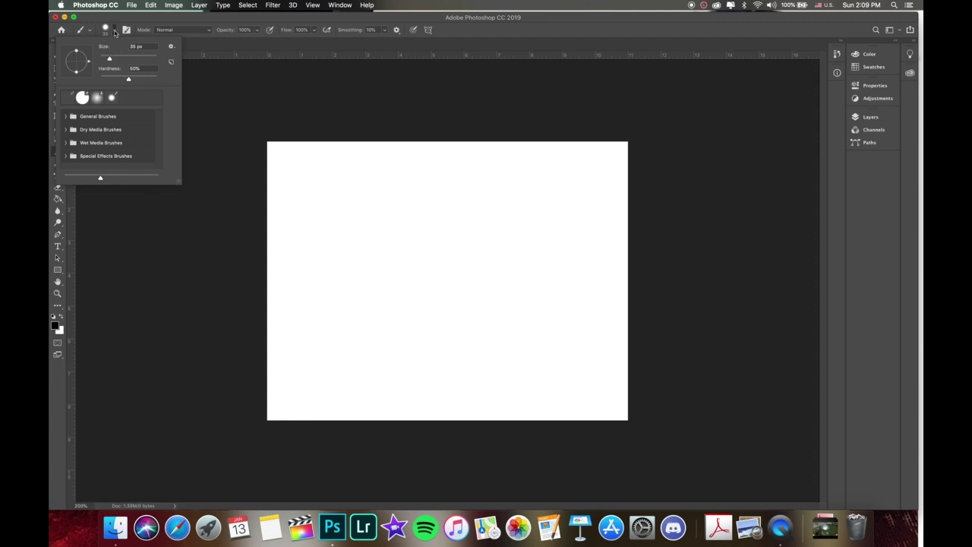
left_click(115, 32)
left_click(90, 32)
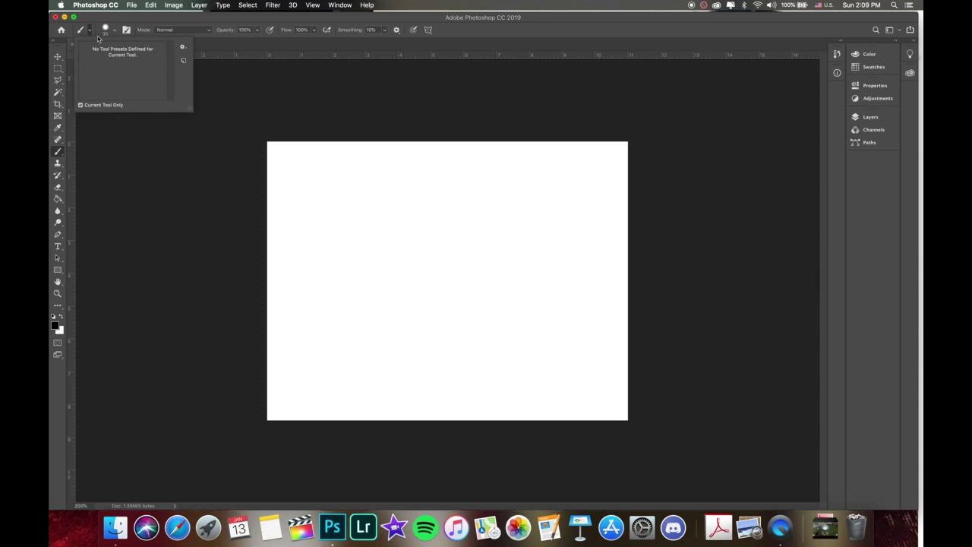
left_click(183, 46)
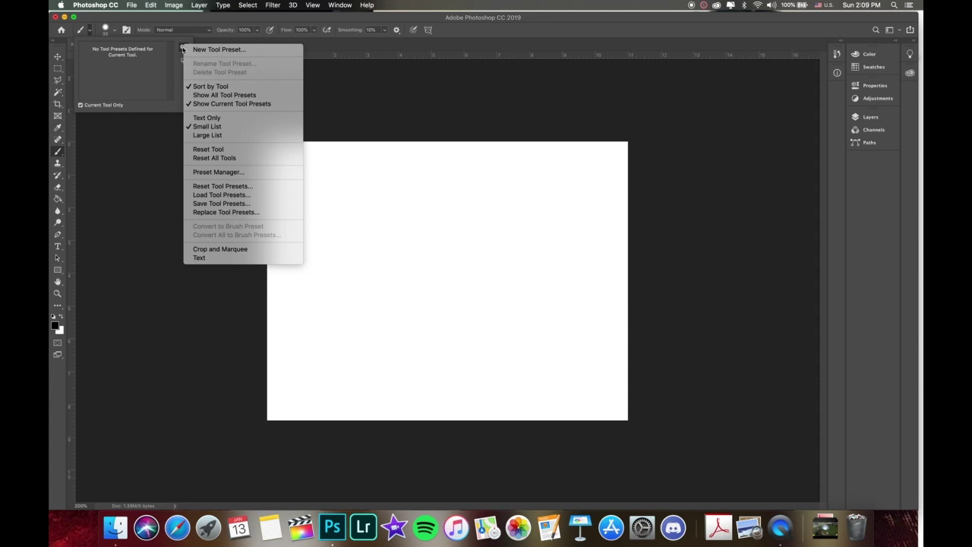
left_click(216, 158)
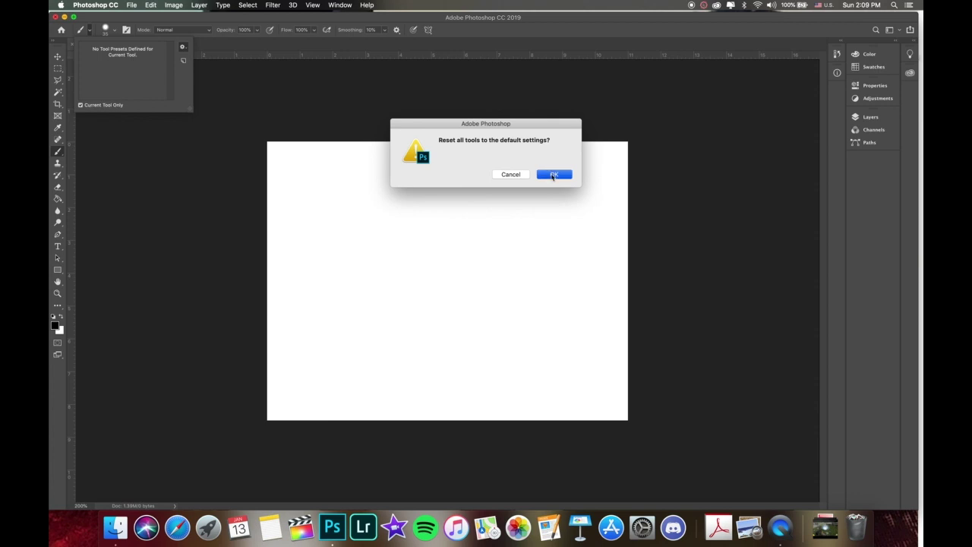
key("Return")
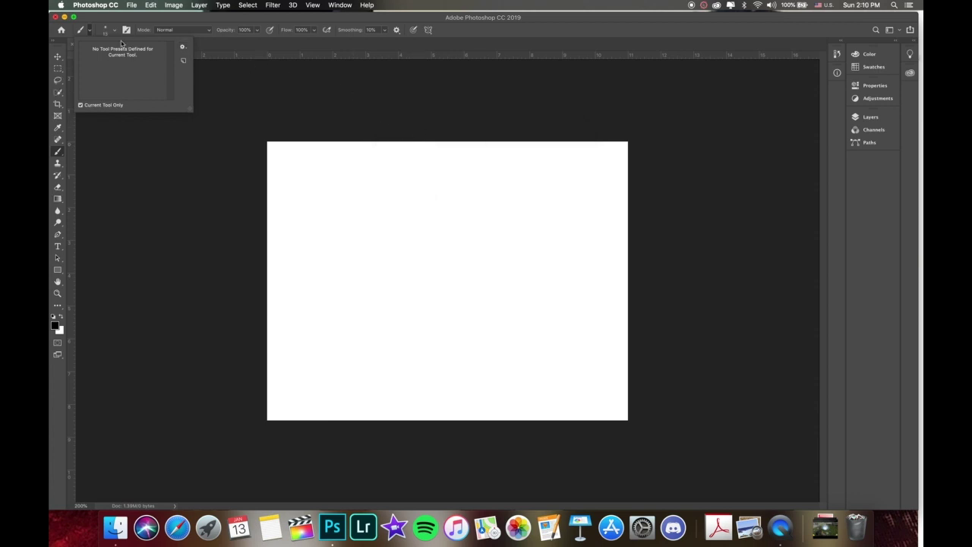
Close the preset picker and pass through Gradient and Pen to the Rectangle tool
left_click(59, 188)
left_click(57, 199)
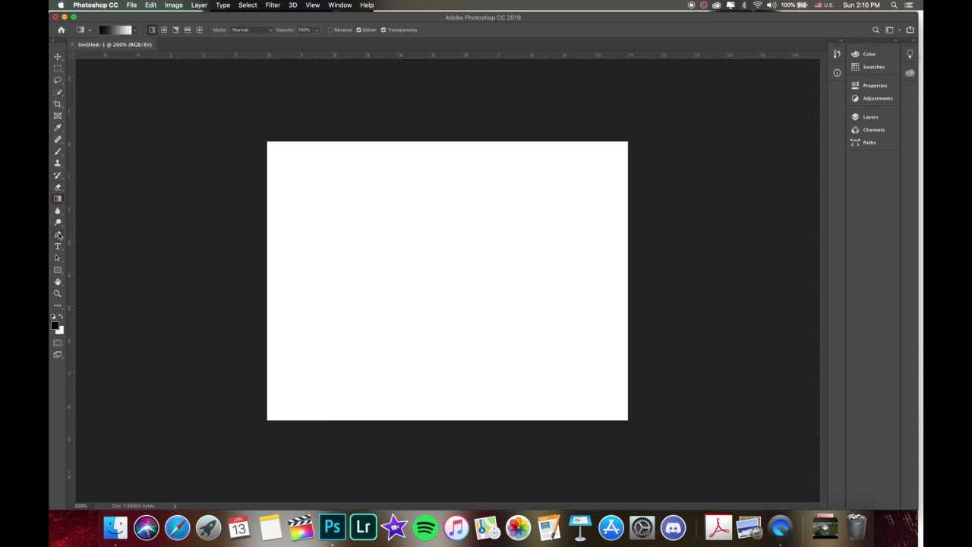
left_click(57, 234)
left_click(59, 269)
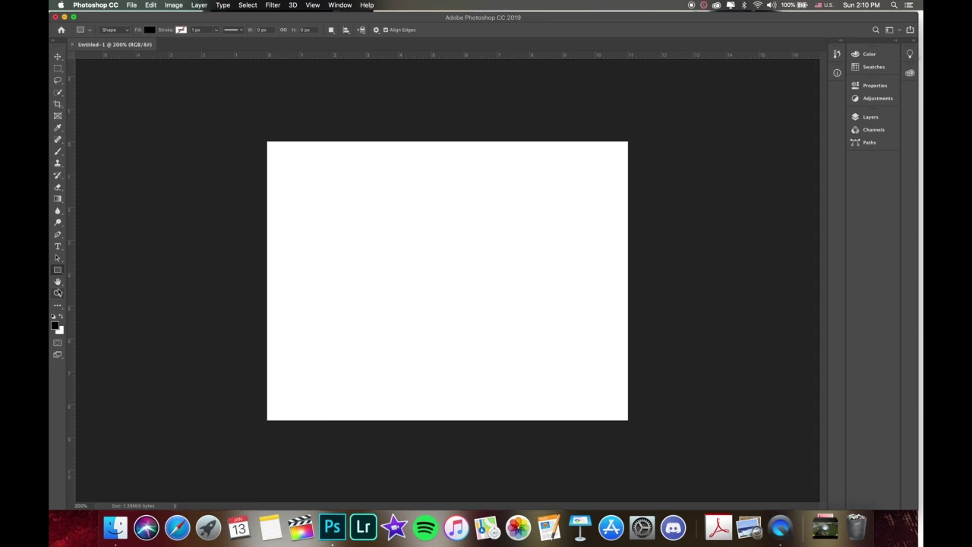